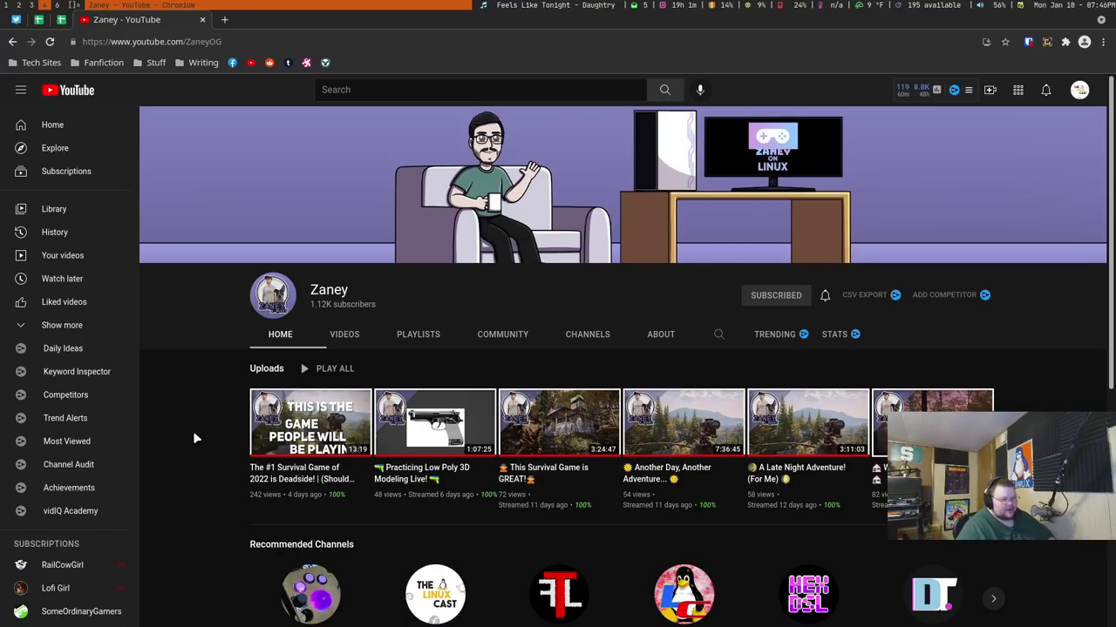
Open the bookmark manager and select the bookmarks from youtube.com through bleedinggreennation.com.
{"action": "key", "text": "ctrl+shift+o"}
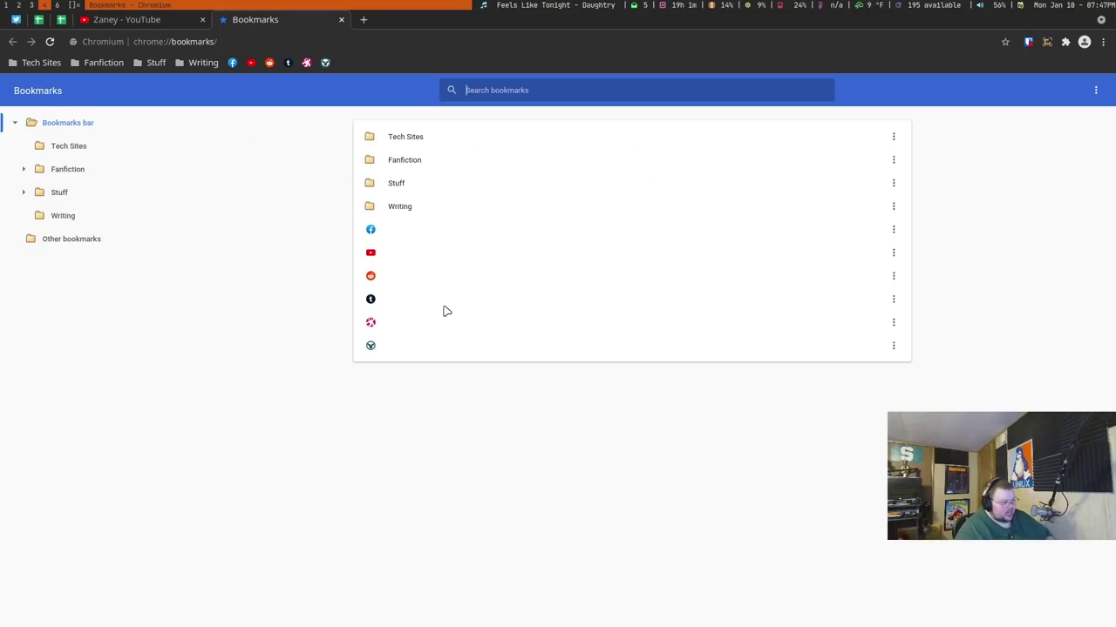
{"action": "mouse_move", "coordinate": [493, 218]}
{"action": "left_mouse_down"}
{"action": "mouse_move", "coordinate": [500, 259]}
{"action": "mouse_move", "coordinate": [508, 197]}
{"action": "mouse_move", "coordinate": [506, 210]}
{"action": "left_mouse_up"}
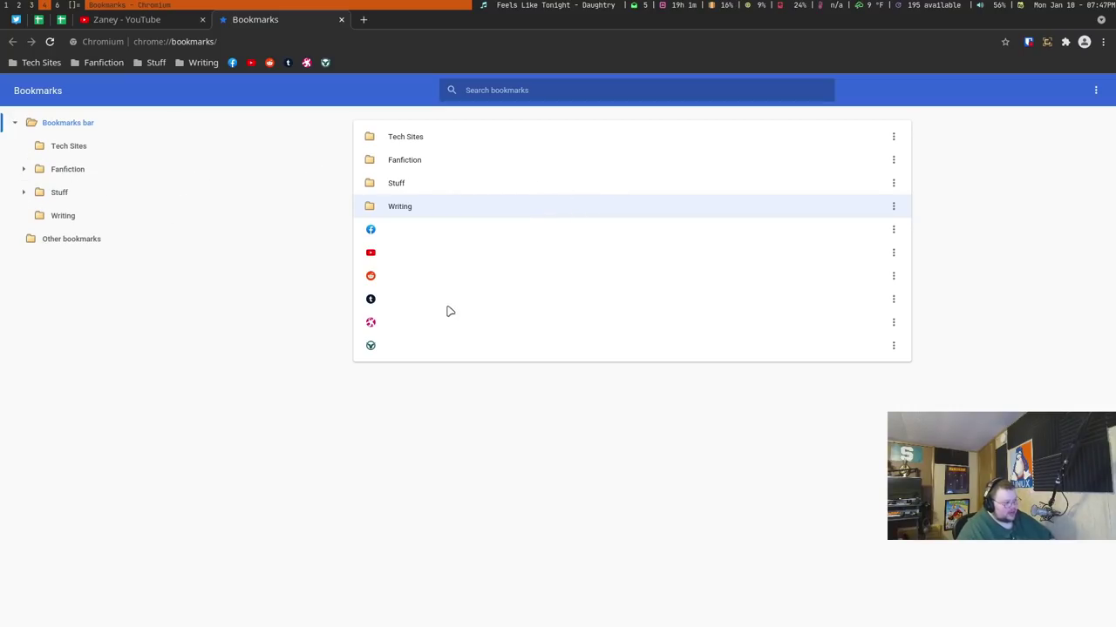
{"action": "mouse_move", "coordinate": [427, 209]}
{"action": "left_mouse_down"}
{"action": "mouse_move", "coordinate": [427, 164]}
{"action": "mouse_move", "coordinate": [424, 198]}
{"action": "mouse_move", "coordinate": [435, 169]}
{"action": "mouse_move", "coordinate": [435, 207]}
{"action": "left_mouse_up"}
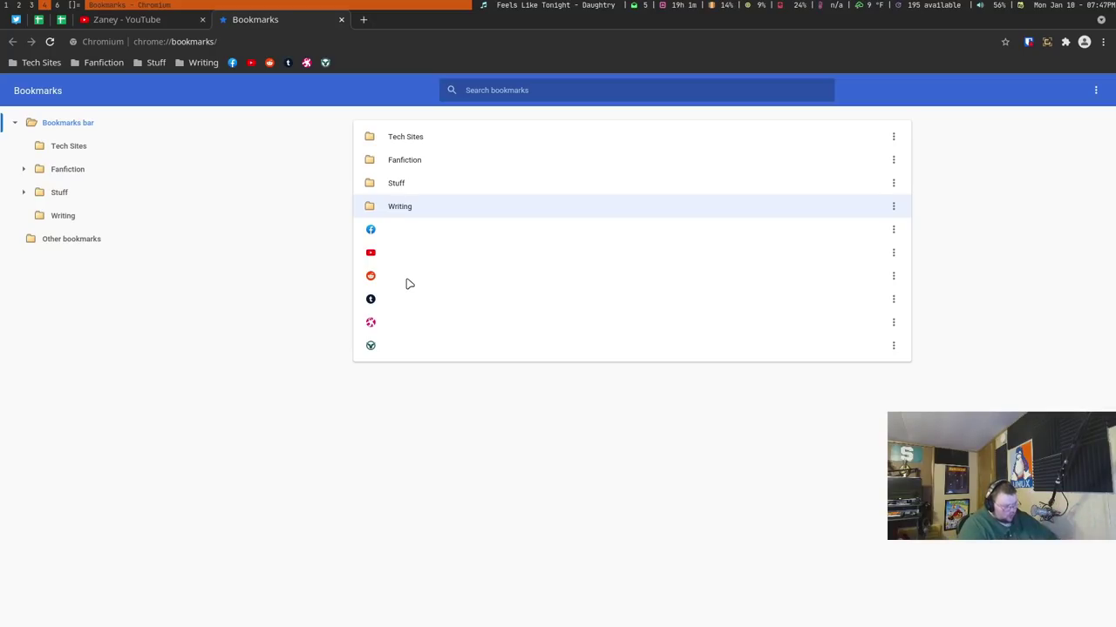
{"action": "left_click", "coordinate": [477, 264]}
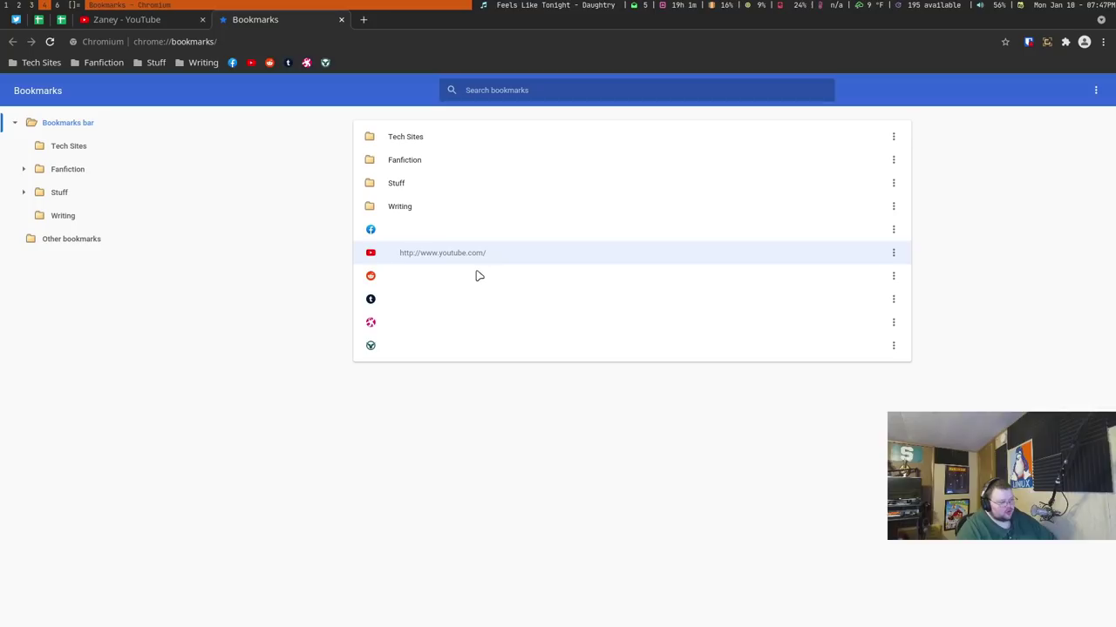
{"action": "left_click", "coordinate": [482, 337], "text": "shift"}
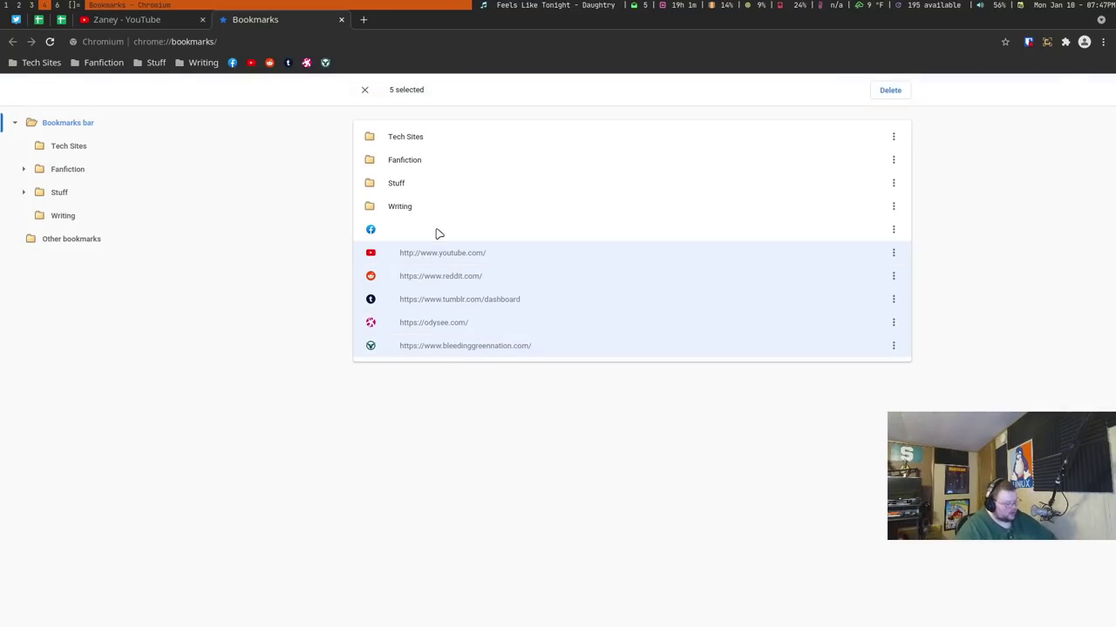
Switch to Brave, open its bookmark manager and select the Reddit bookmark.
{"action": "key", "text": "ctrl+q"}
{"action": "key", "text": "ctrl+shift+o"}
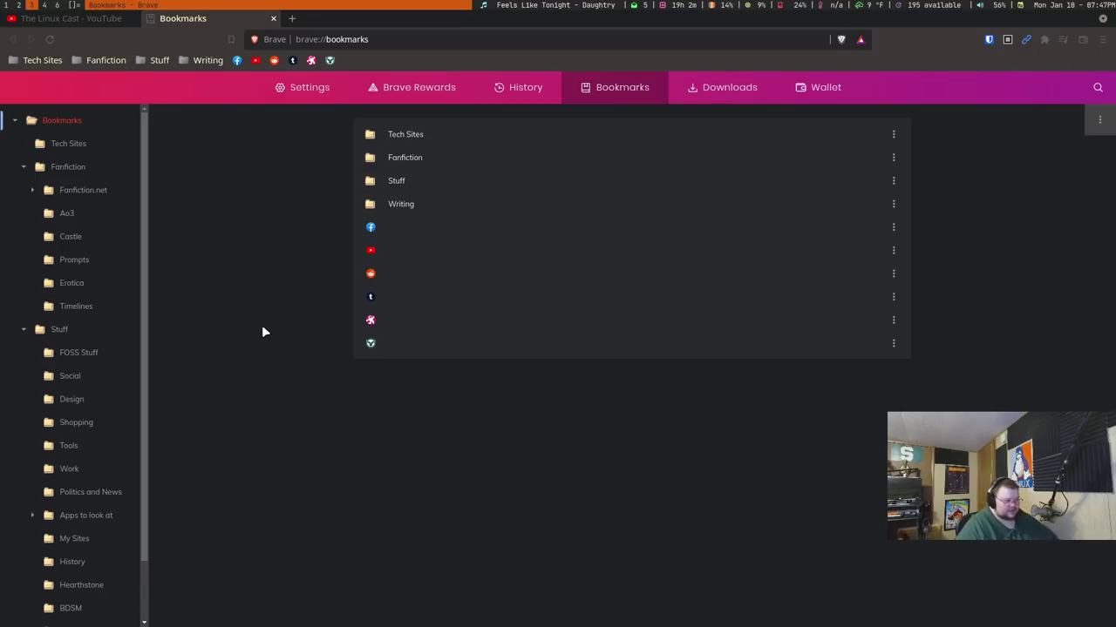
{"action": "left_click", "coordinate": [460, 275]}
{"action": "mouse_move", "coordinate": [460, 276]}
{"action": "left_mouse_down"}
{"action": "mouse_move", "coordinate": [443, 214]}
{"action": "mouse_move", "coordinate": [443, 285]}
{"action": "left_mouse_up"}
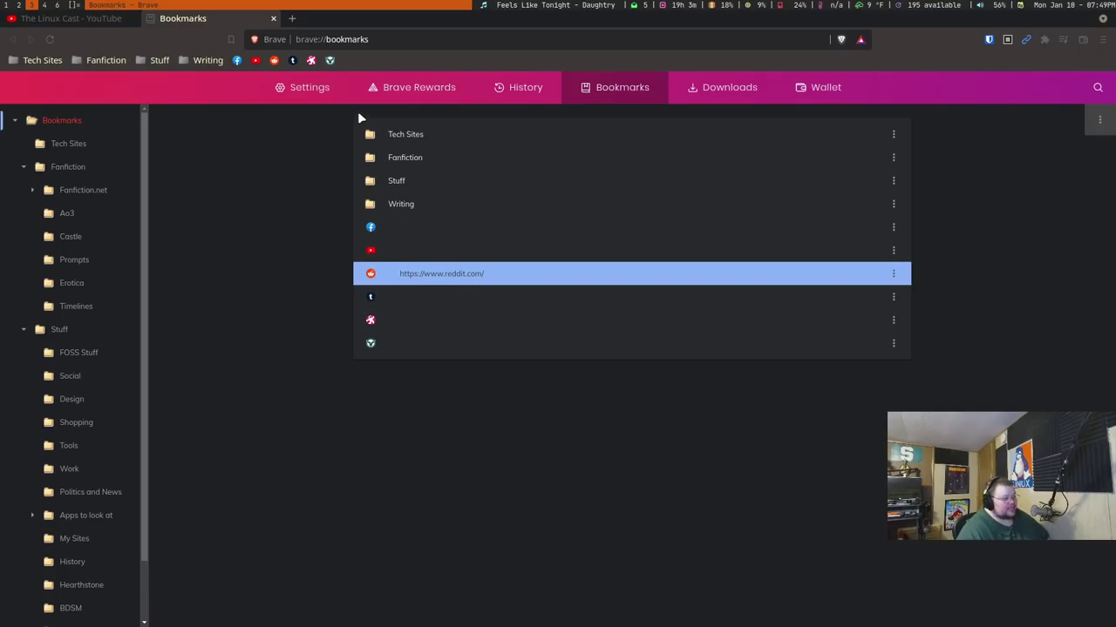
Open Brave's settings page, and switch to Chromium to open its settings page as well.
{"action": "left_click", "coordinate": [310, 88]}
{"action": "left_click", "coordinate": [44, 6]}
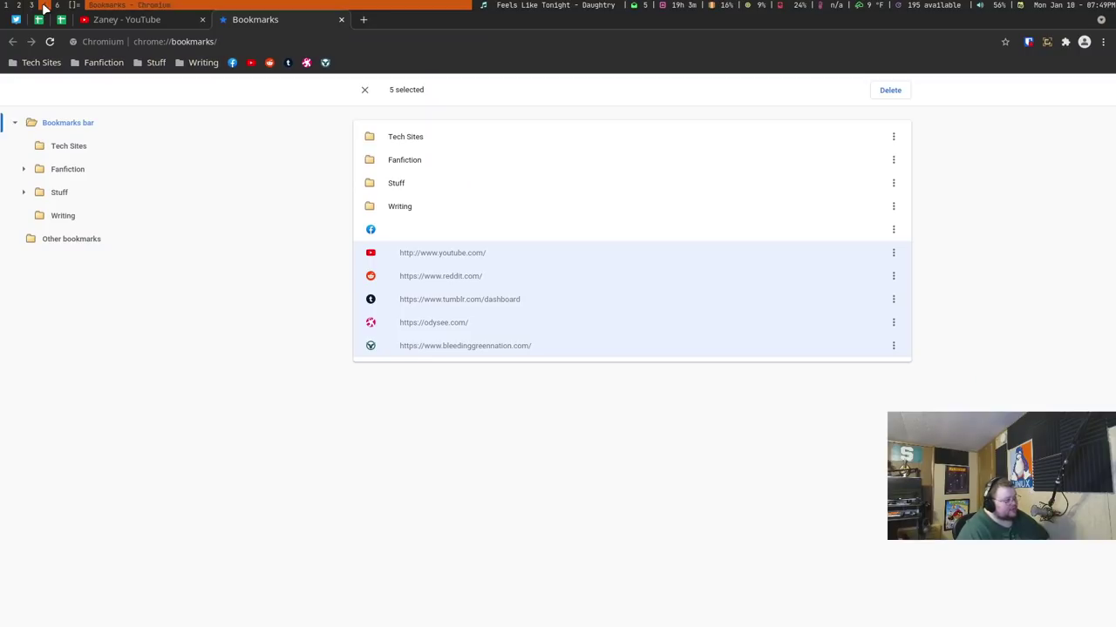
{"action": "left_click", "coordinate": [1102, 42]}
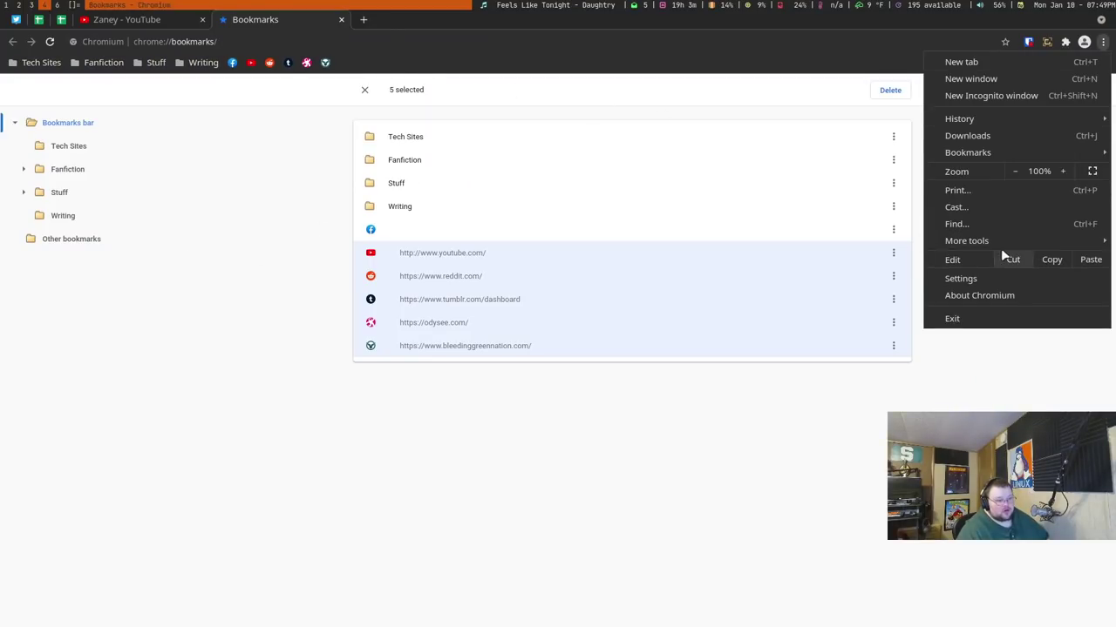
{"action": "left_click", "coordinate": [986, 277]}
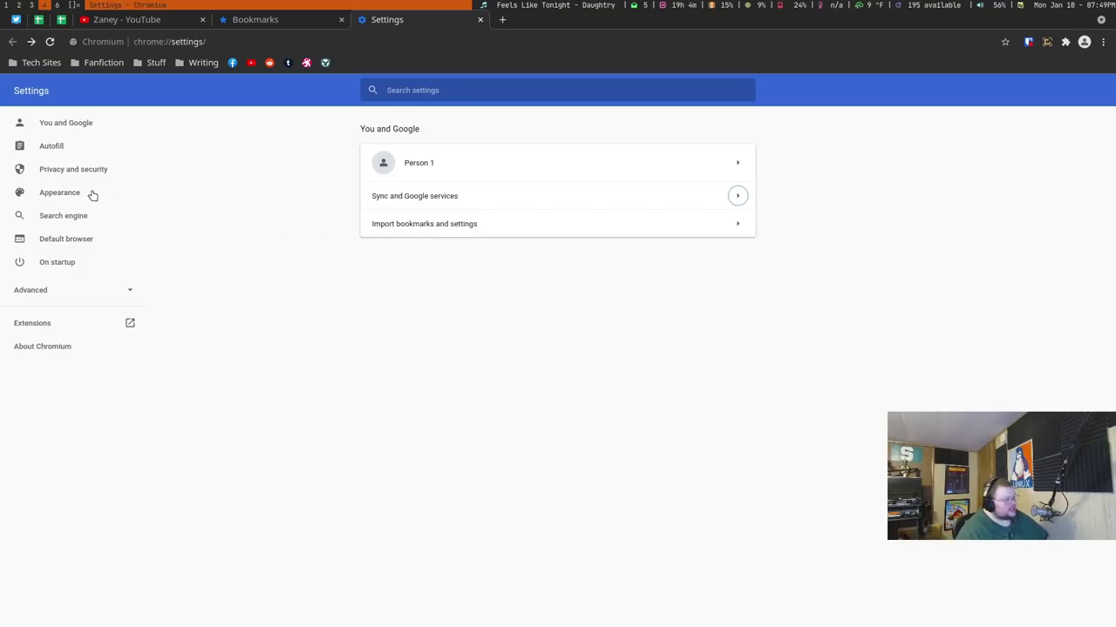
In the cookie settings, turn "Clear cookies and site data when you close all windows" on and back off.
{"action": "left_click", "coordinate": [75, 169]}
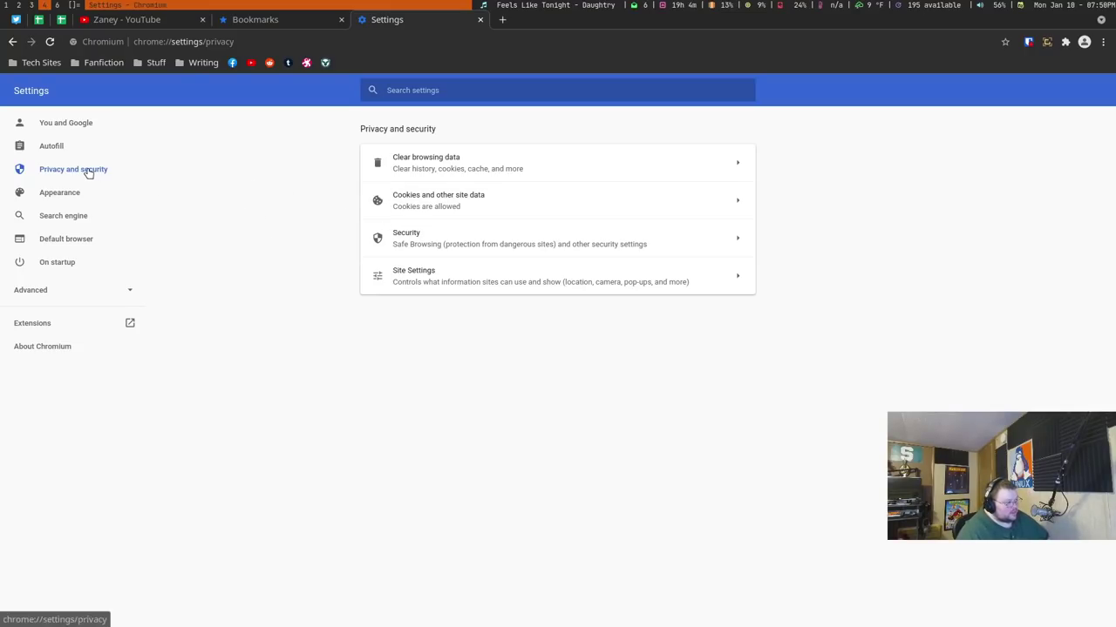
{"action": "left_click", "coordinate": [463, 205]}
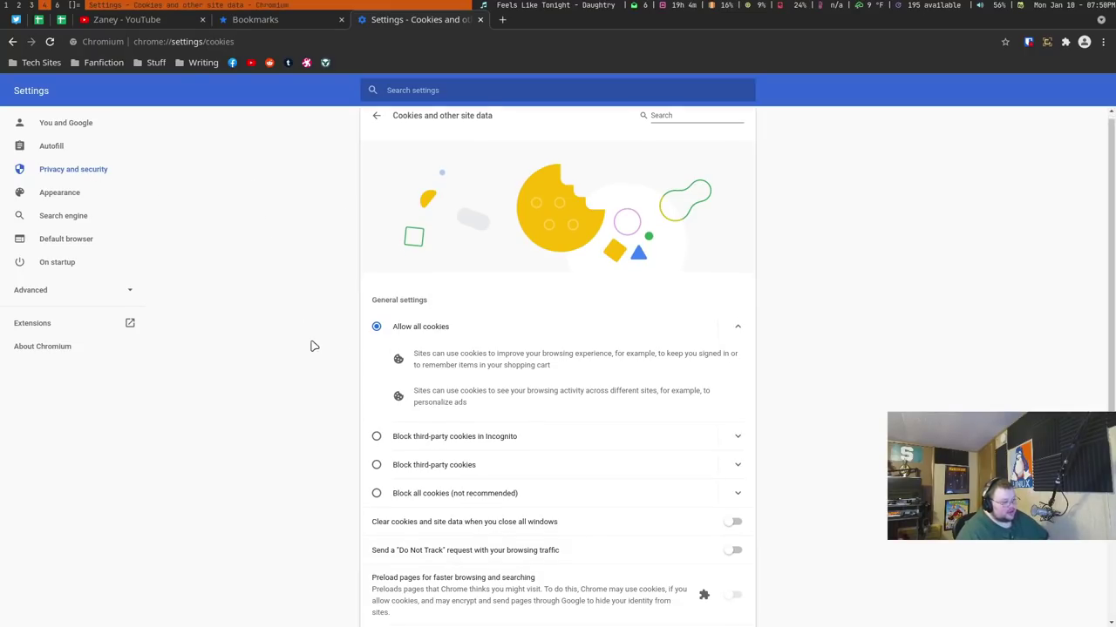
{"action": "scroll", "coordinate": [361, 351], "scroll_direction": "down", "scroll_amount": 5}
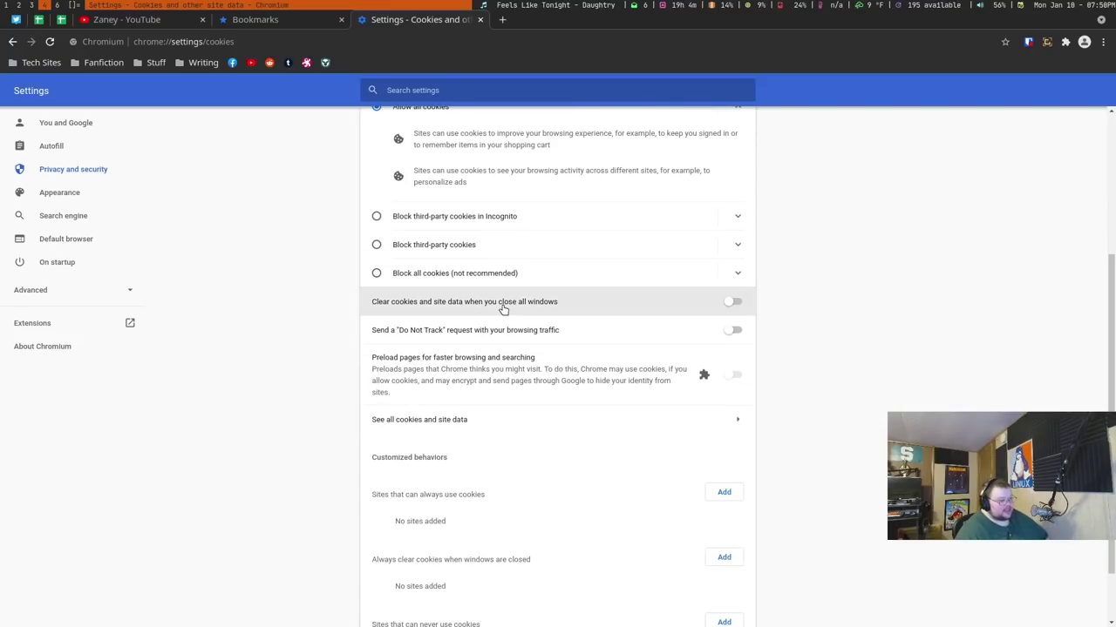
{"action": "left_click", "coordinate": [733, 304]}
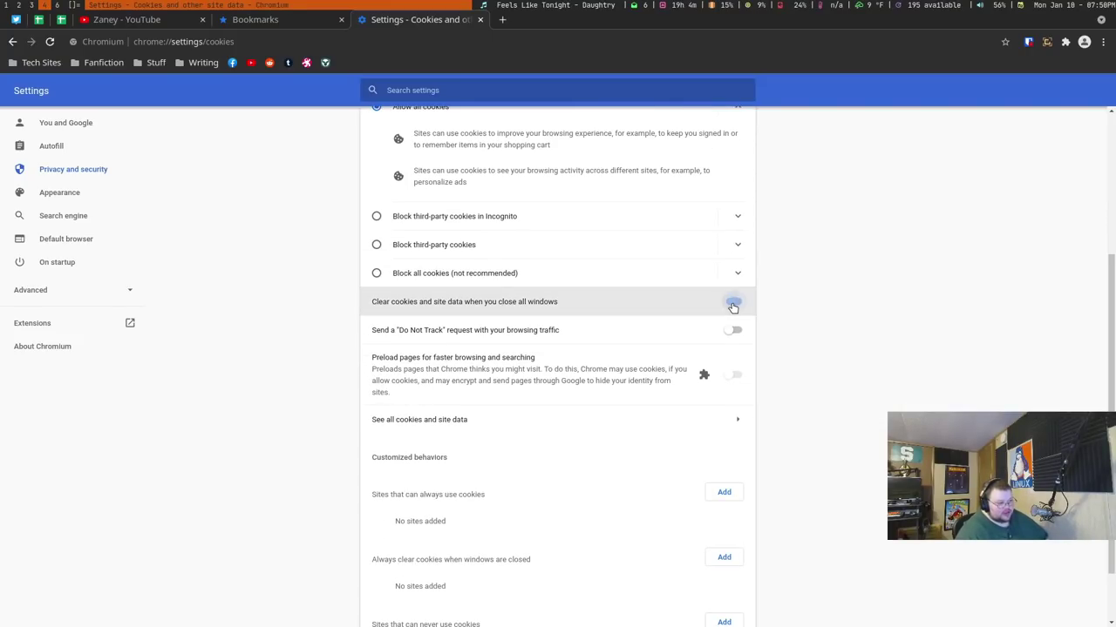
{"action": "left_click", "coordinate": [736, 304]}
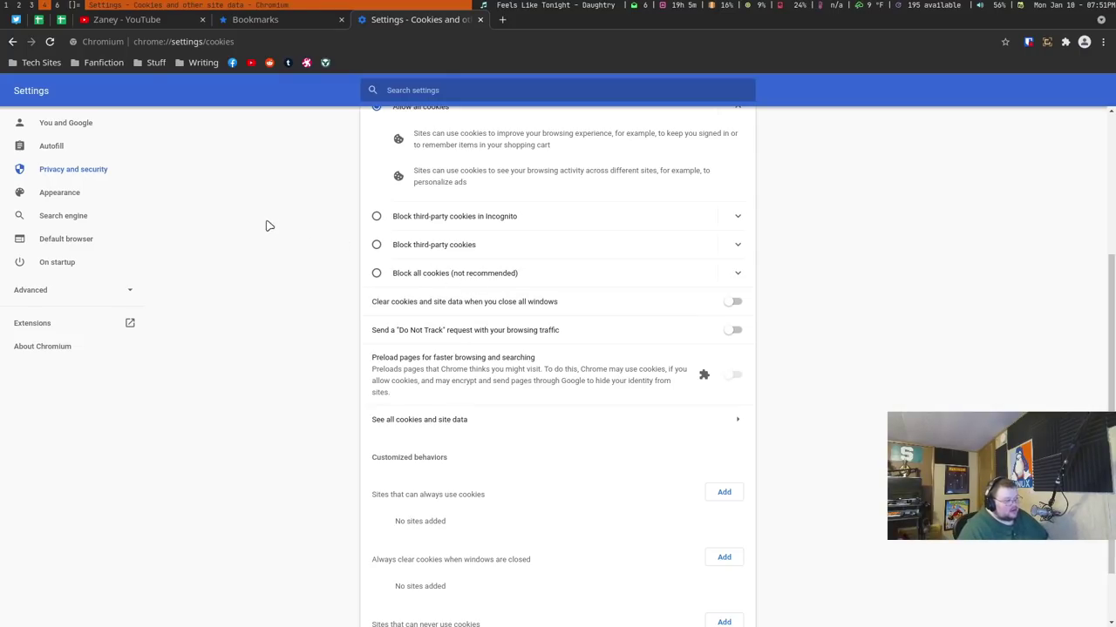
Examine the search engine choices for the address bar and the Security page of the privacy settings.
{"action": "left_click", "coordinate": [76, 196]}
{"action": "left_click", "coordinate": [77, 217]}
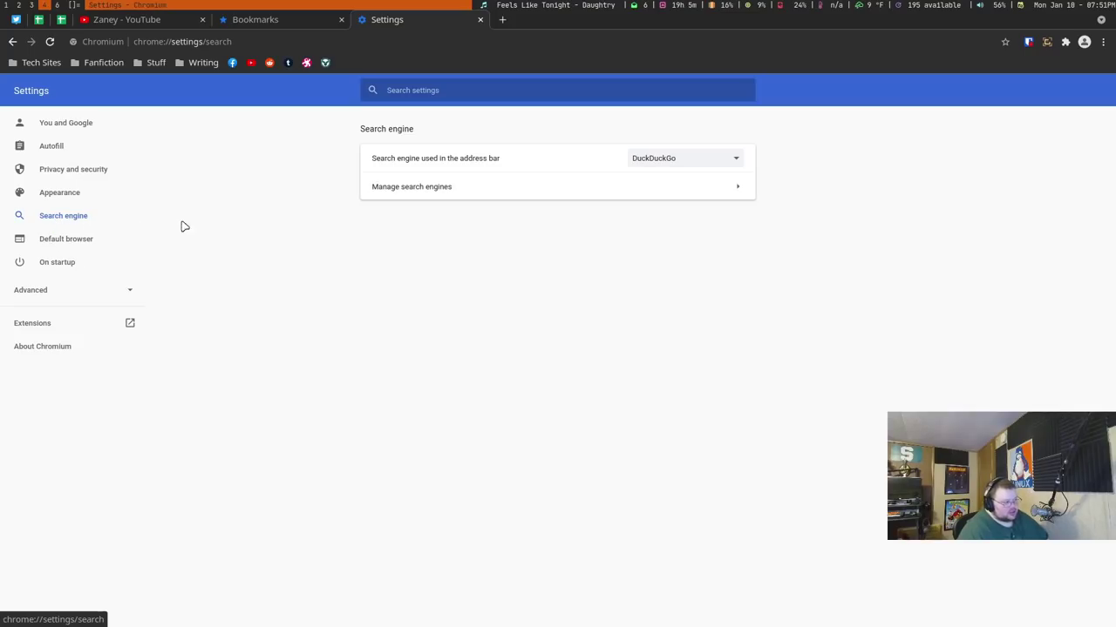
{"action": "left_click", "coordinate": [685, 155]}
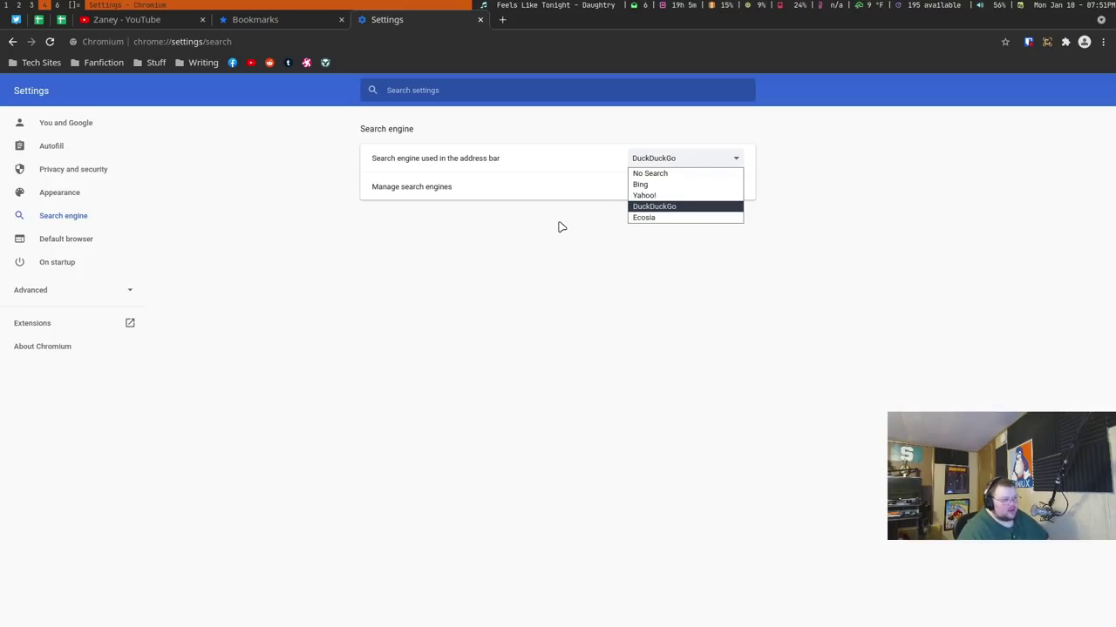
{"action": "left_click", "coordinate": [528, 228]}
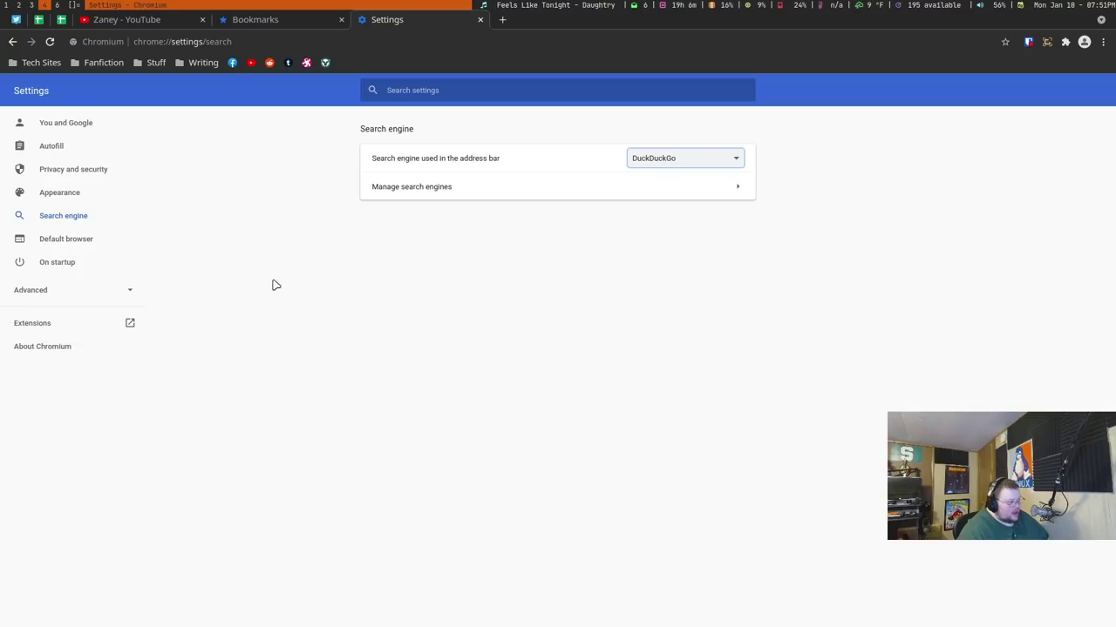
{"action": "left_click", "coordinate": [67, 174]}
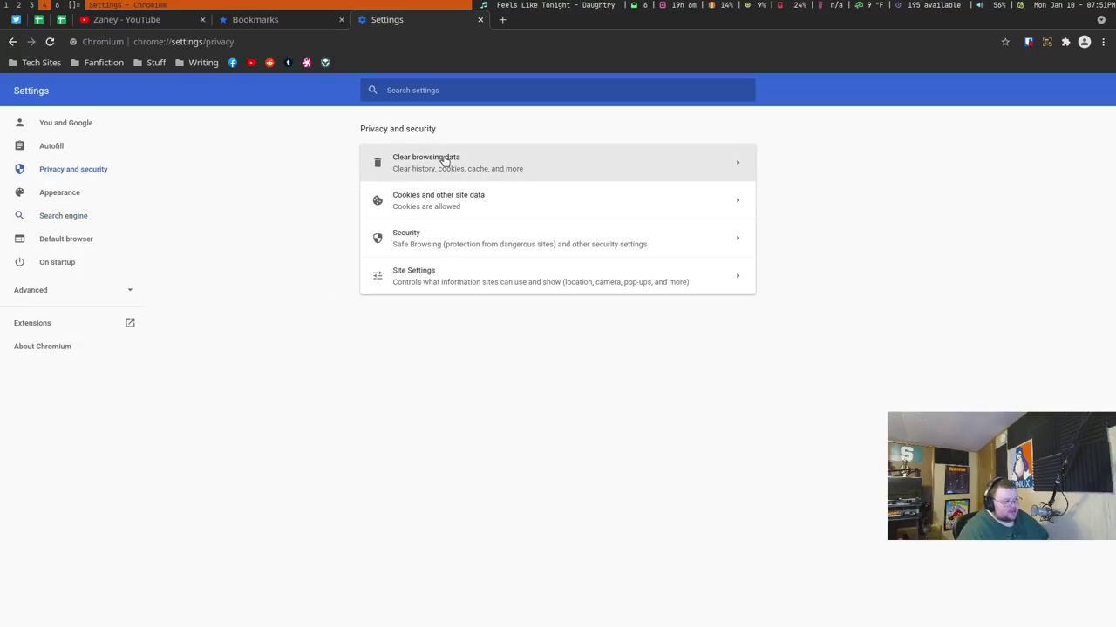
{"action": "left_click", "coordinate": [440, 249]}
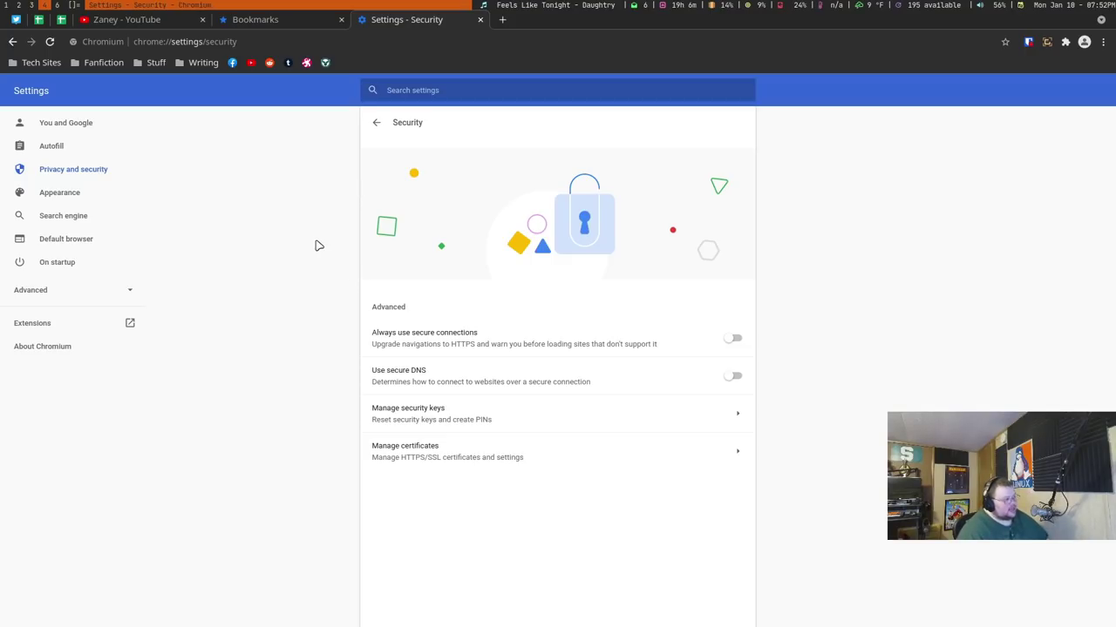
Switch to Brave and open the Sync Setup page in its settings.
{"action": "key", "text": "super+3"}
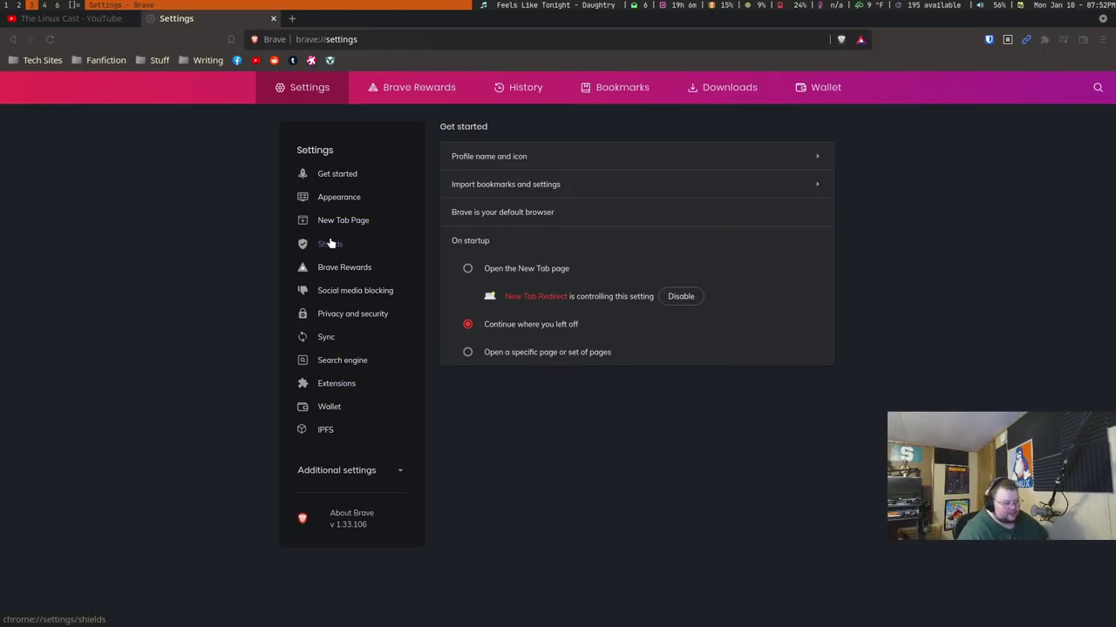
{"action": "left_click", "coordinate": [328, 338]}
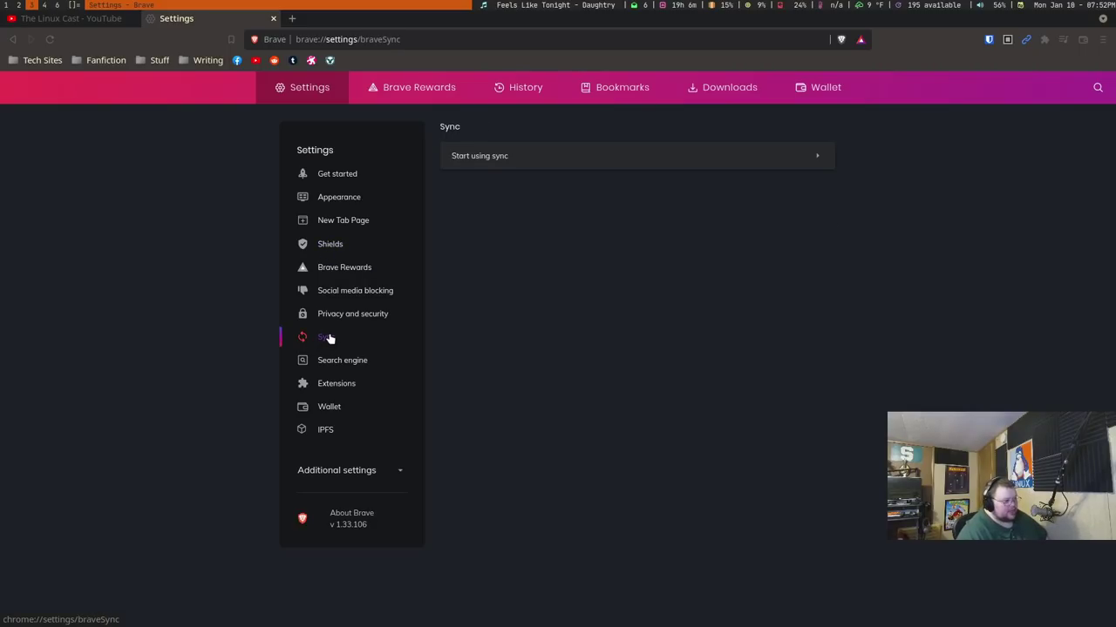
{"action": "left_click", "coordinate": [717, 157]}
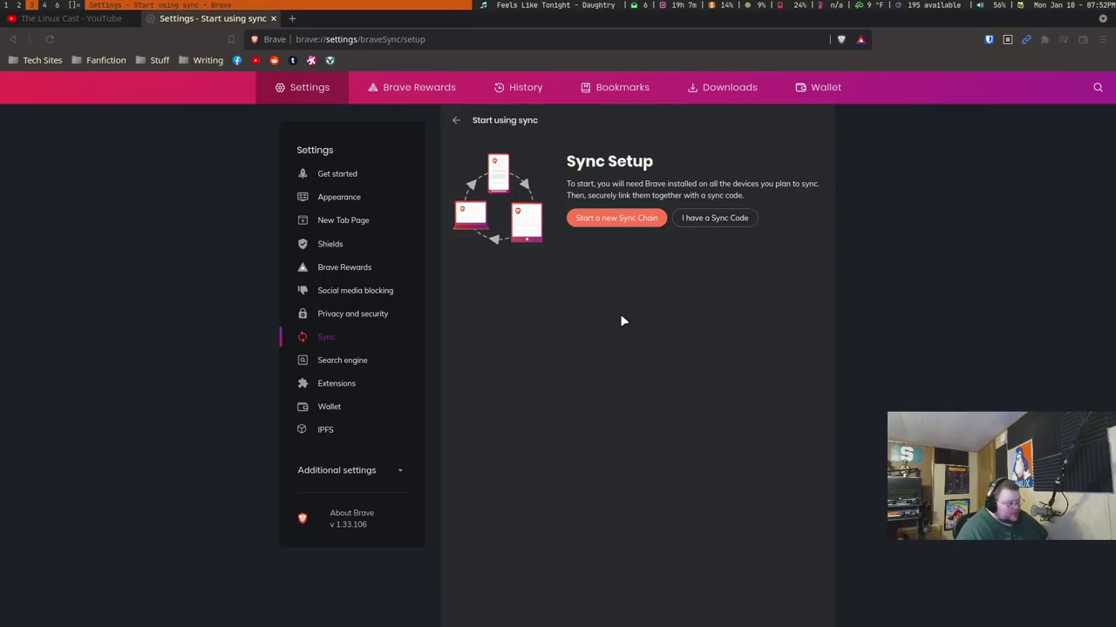
View Brave's Shields, Privacy and security, Brave Rewards and Get started settings.
{"action": "left_click", "coordinate": [341, 248]}
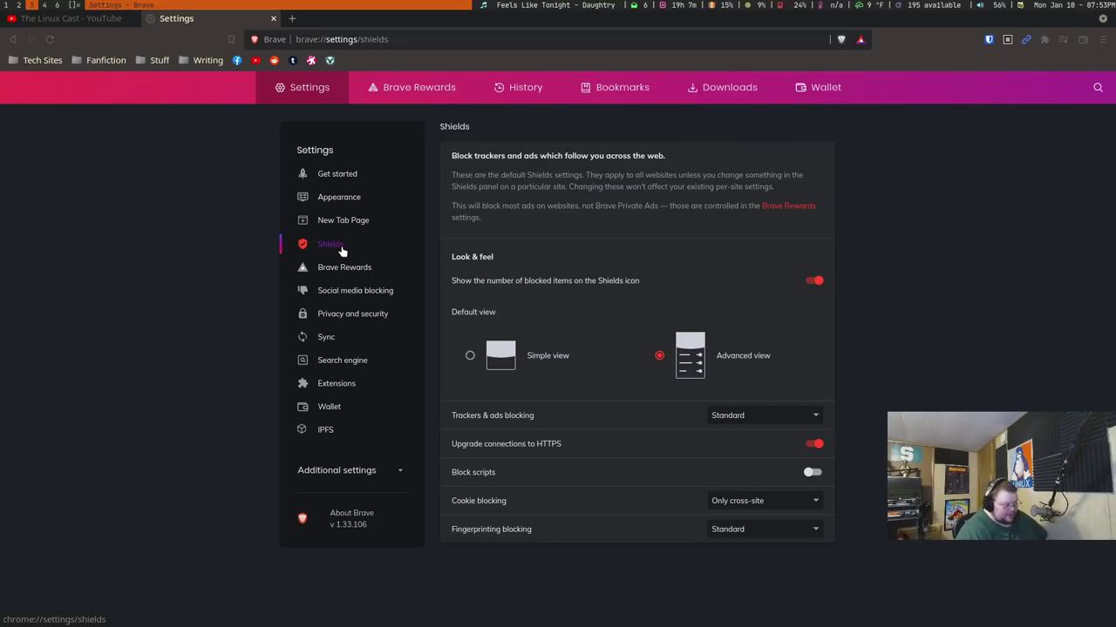
{"action": "left_click", "coordinate": [349, 312]}
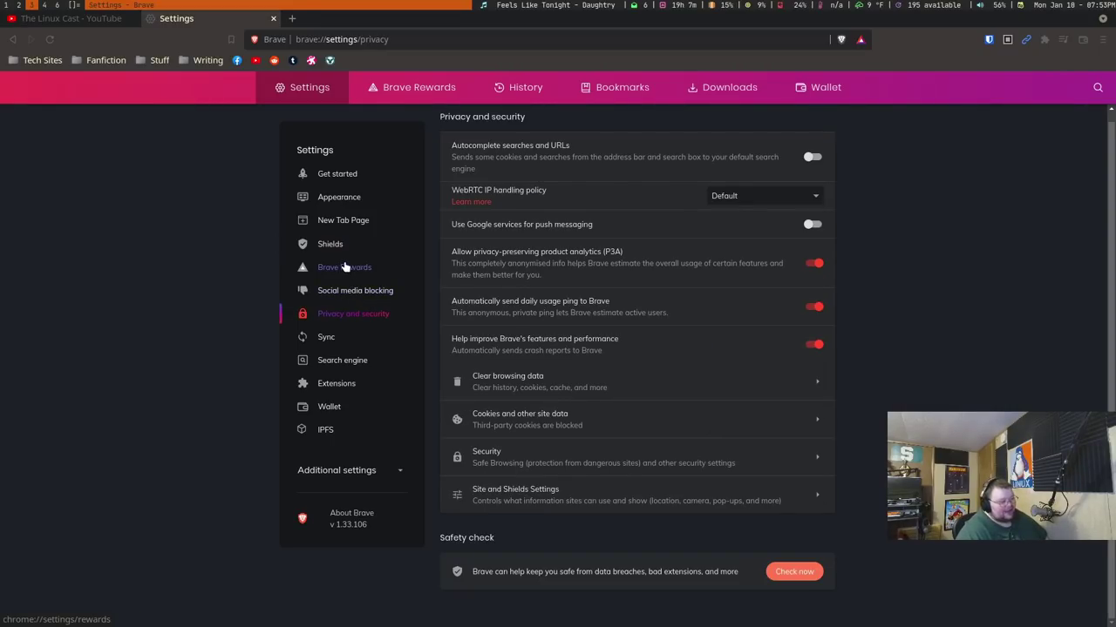
{"action": "left_click", "coordinate": [345, 266]}
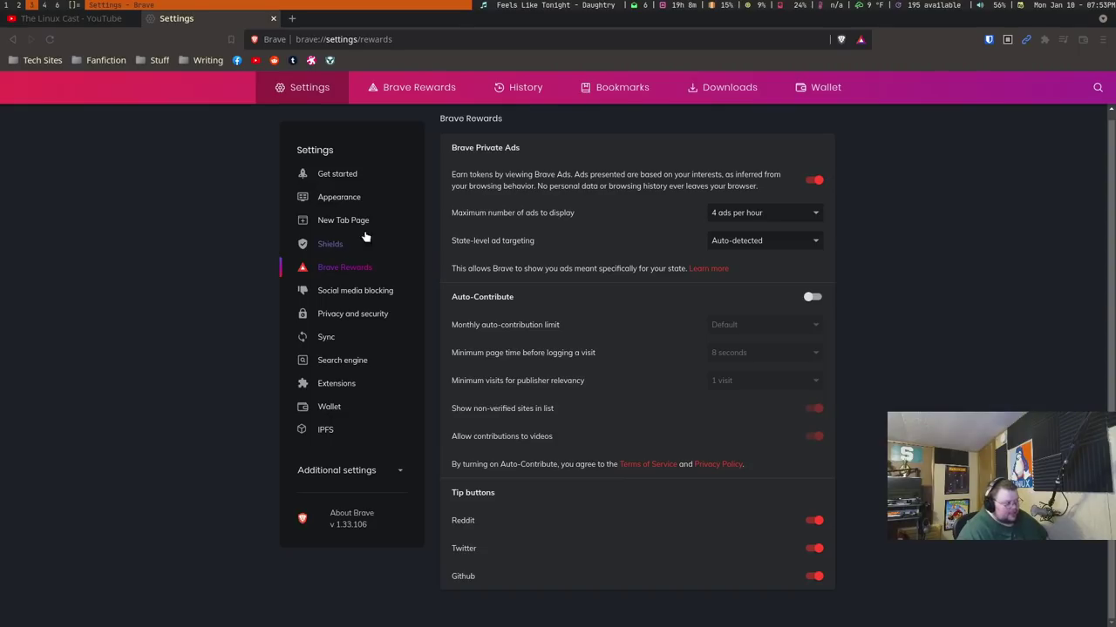
{"action": "left_click", "coordinate": [332, 175]}
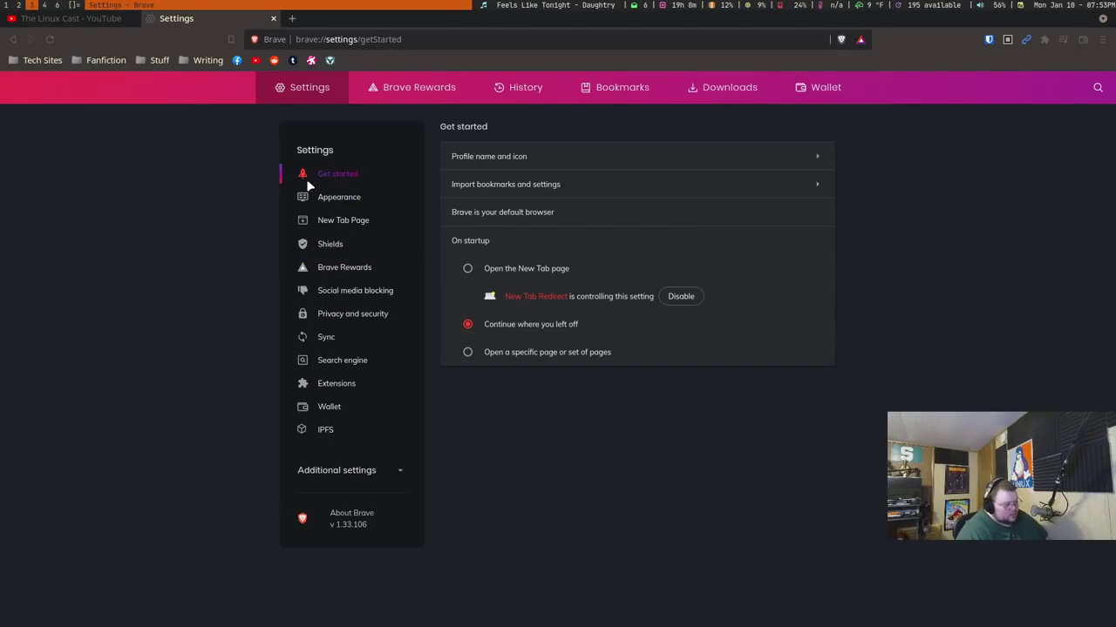